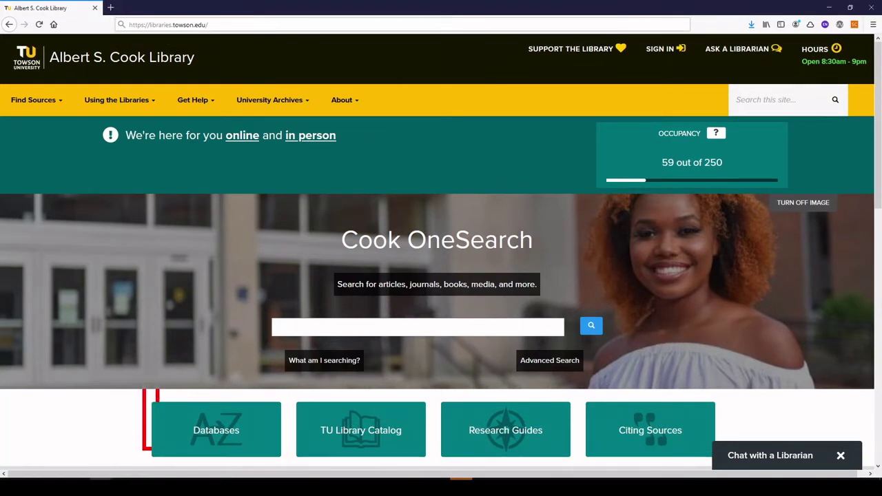
Open the library's A-Z database list and search it for scopus.
click(268, 443)
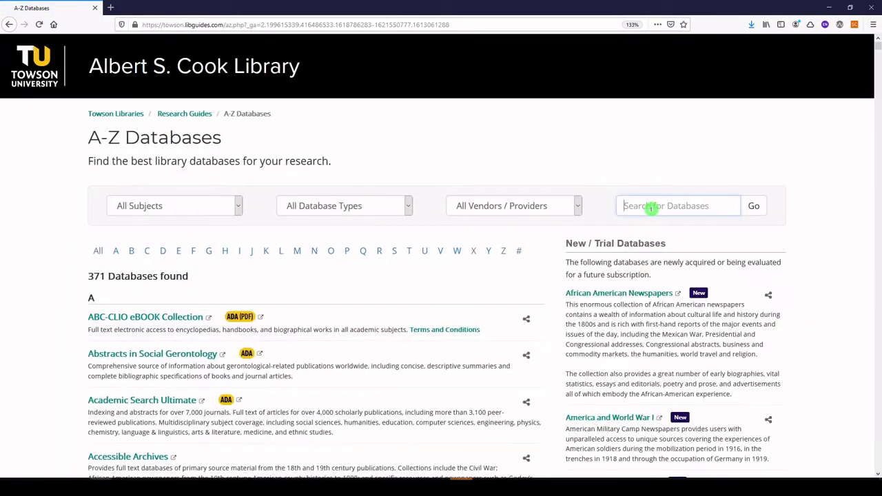
click(650, 207)
text(scop)
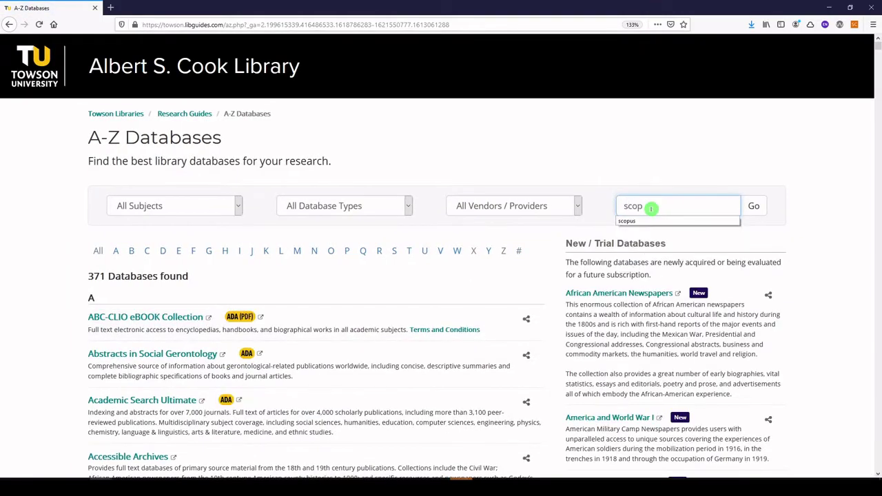
text(us)
key(Return)
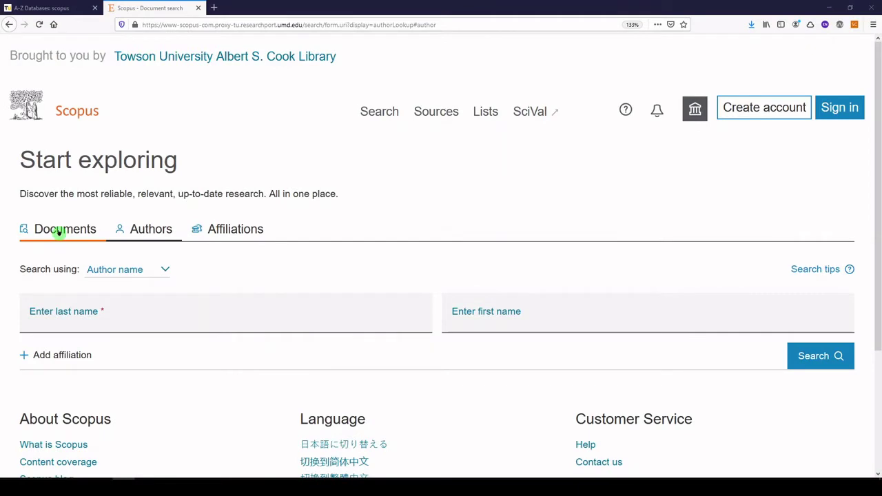
Run a Scopus document search for the exact phrase "occupational therapy" within article title, abstract and keywords.
click(59, 233)
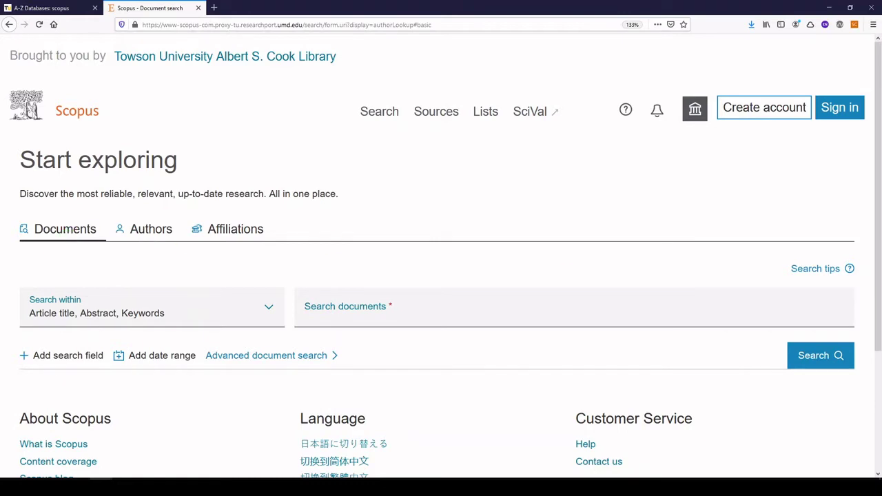
text("o)
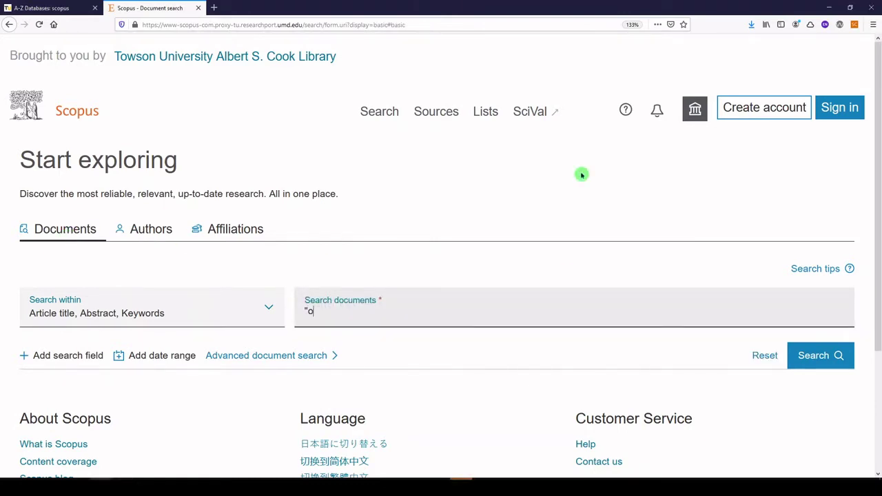
text(ccupational therapy")
click(813, 357)
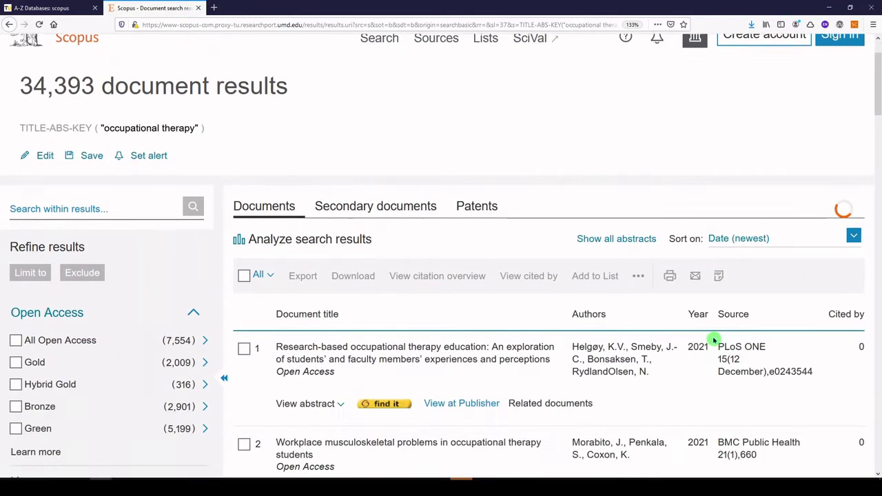
Sort the occupational therapy document results by Cited by (highest).
scroll(714, 339, up, 2)
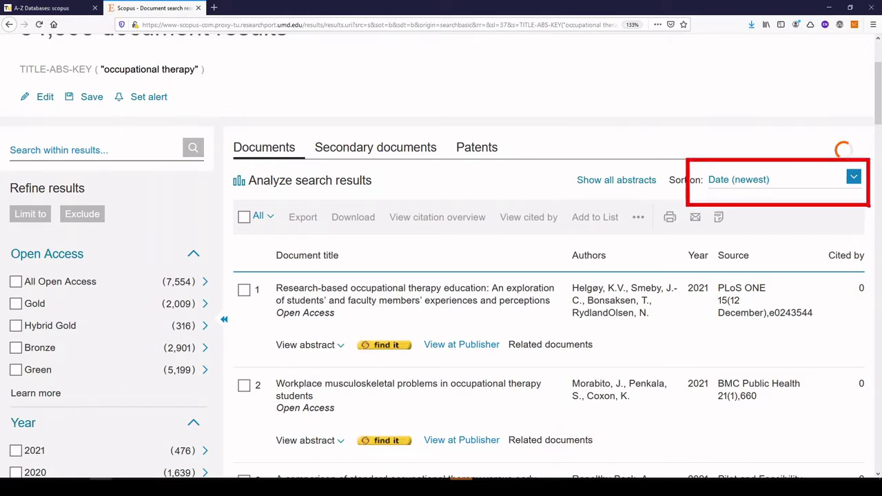
click(854, 179)
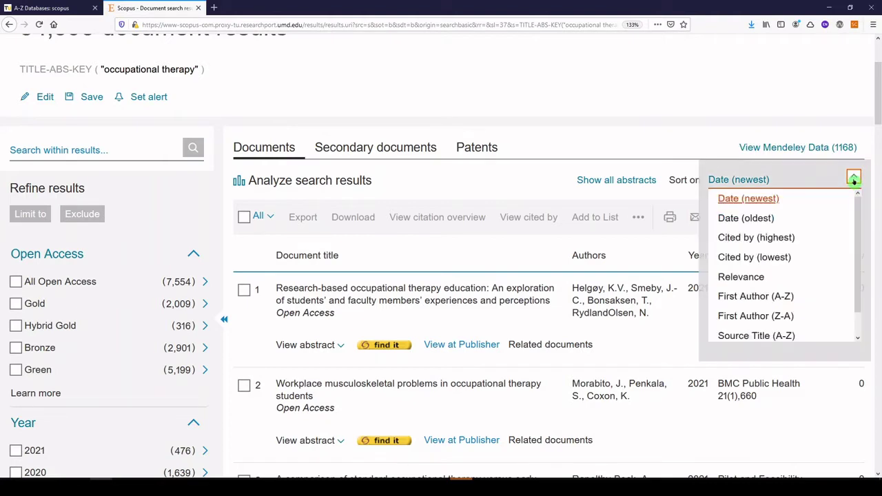
click(766, 239)
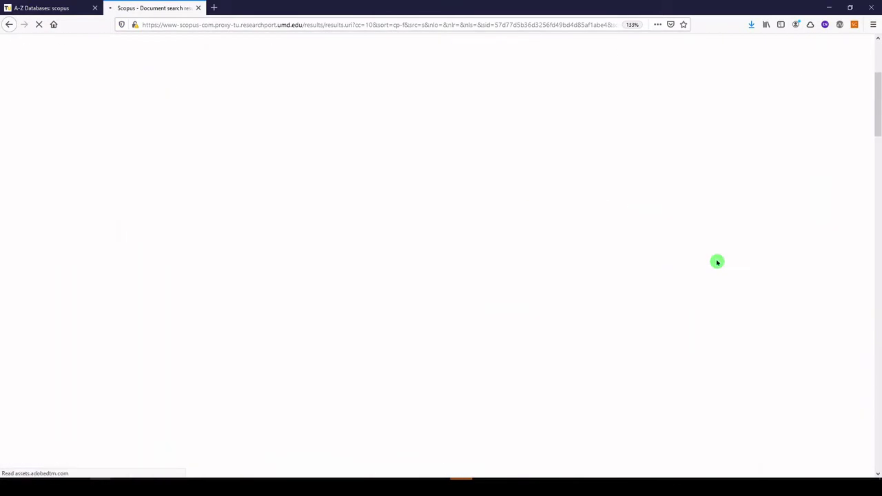
Open the list of documents citing Biomechanics and Motor Control of Human Movement: Fourth Edition, the first result.
scroll(650, 302, down, 1)
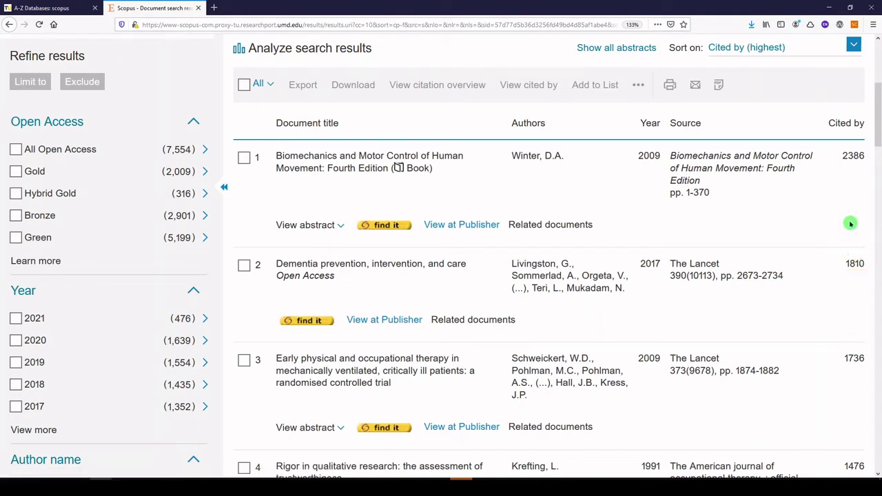
click(854, 157)
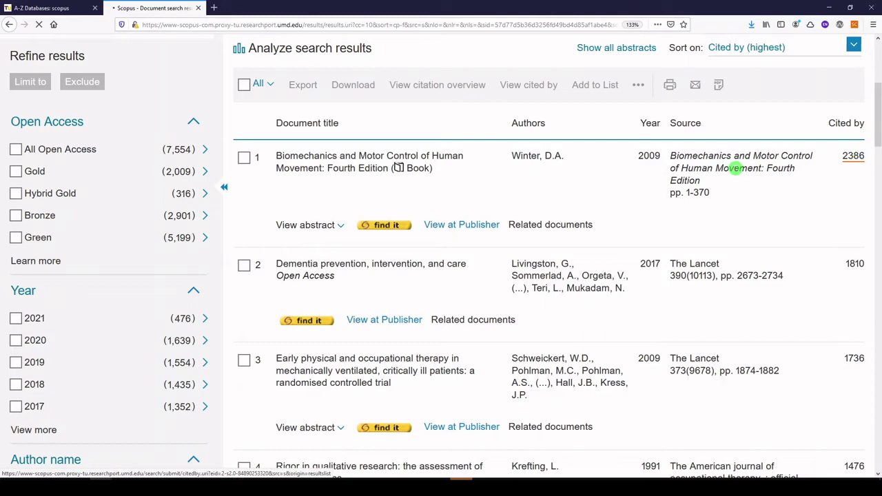
scroll(733, 168, up, 4)
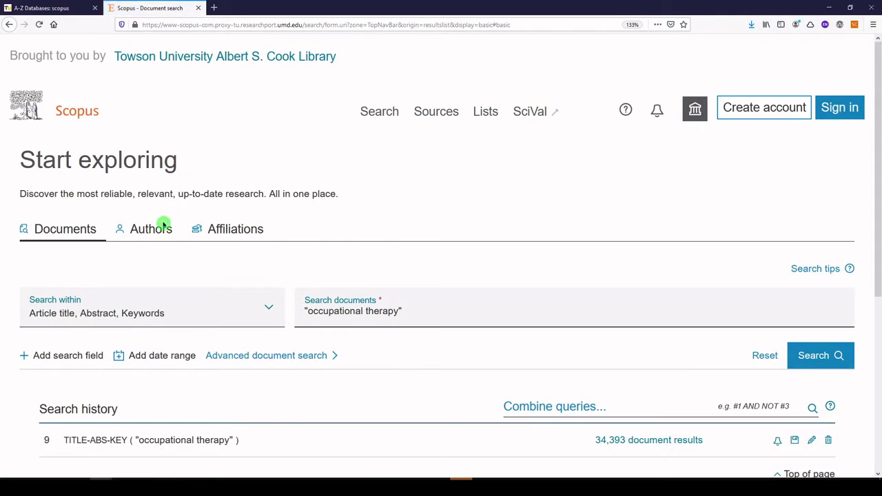
Run an author search in Scopus with last name fauci and first name a.
click(154, 234)
click(136, 321)
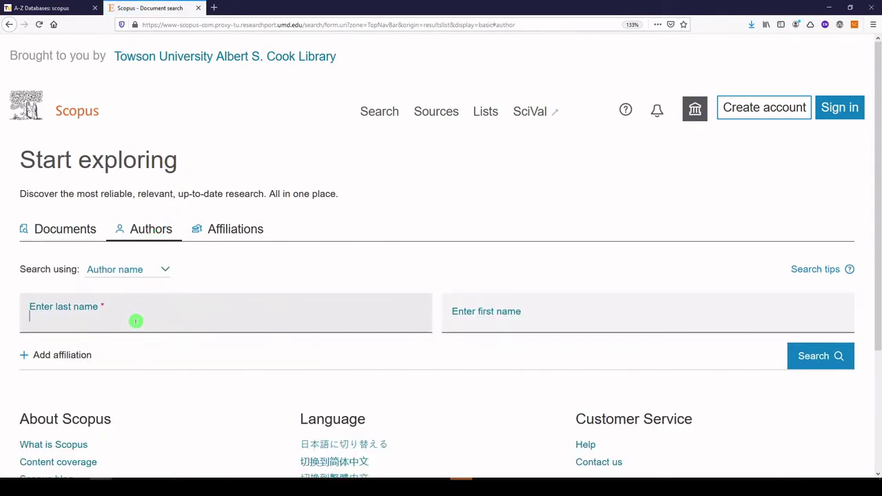
text(fauci)
key(Tab)
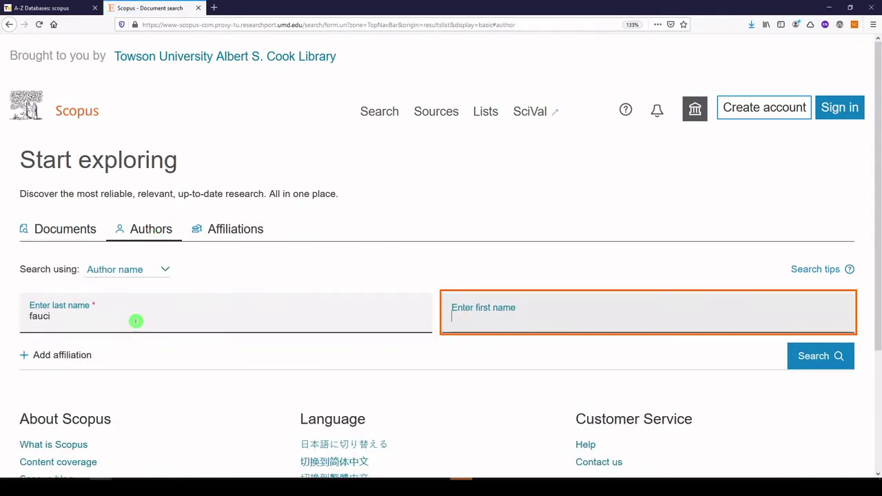
text(a)
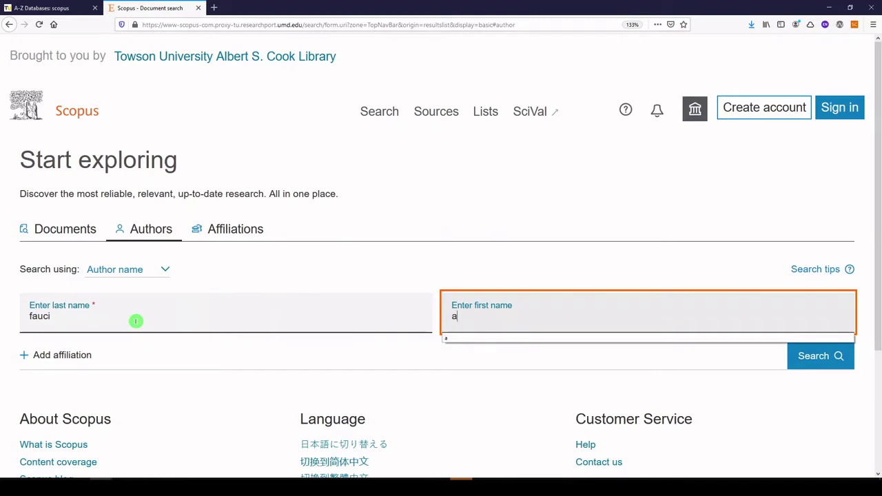
click(800, 357)
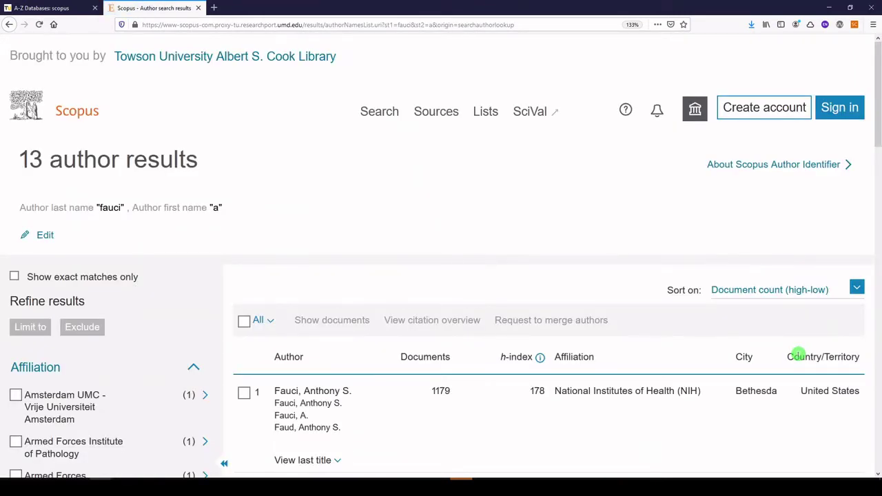
Open the documents by Anthony S. Fauci of the National Institutes of Health and look through their citation counts.
scroll(602, 378, down, 5)
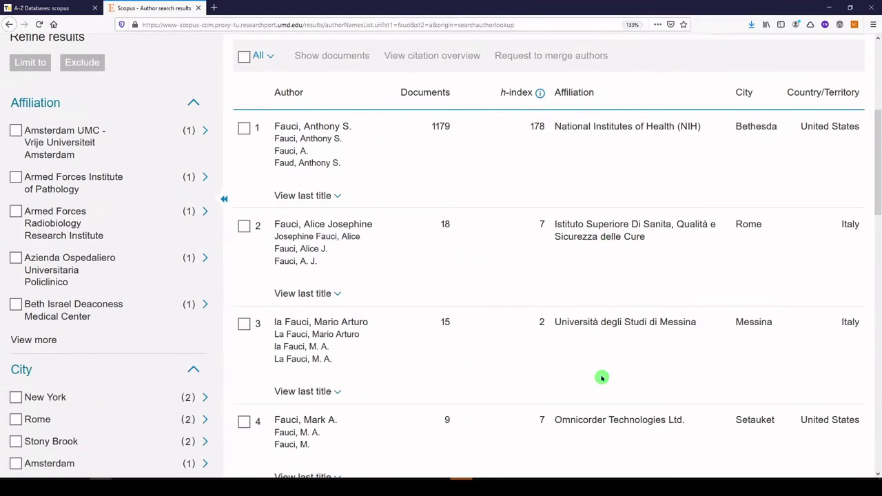
scroll(601, 378, down, 5)
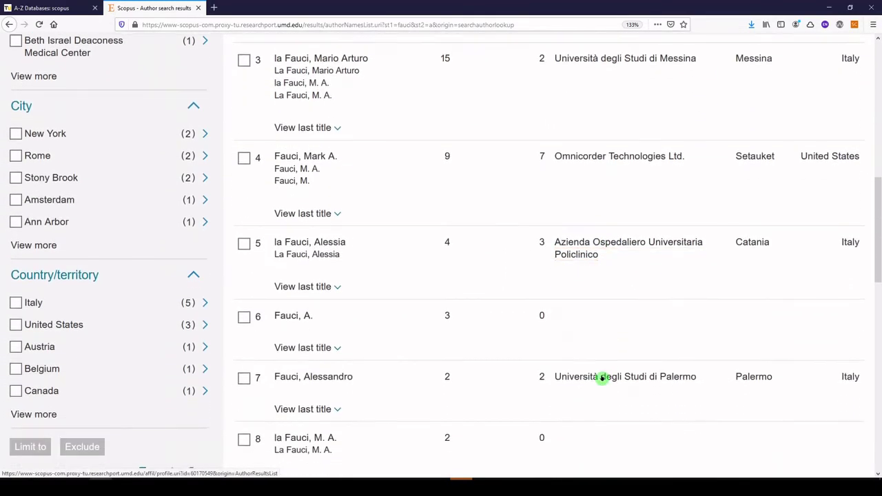
scroll(602, 378, up, 4)
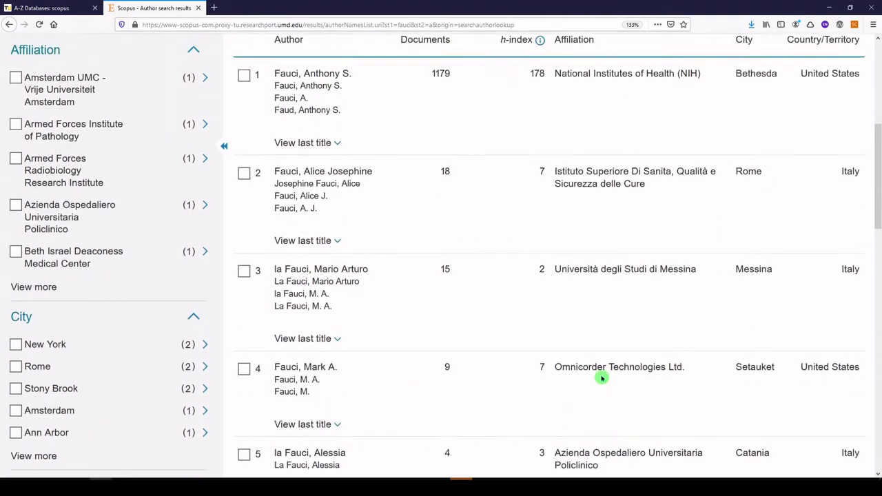
scroll(602, 377, up, 5)
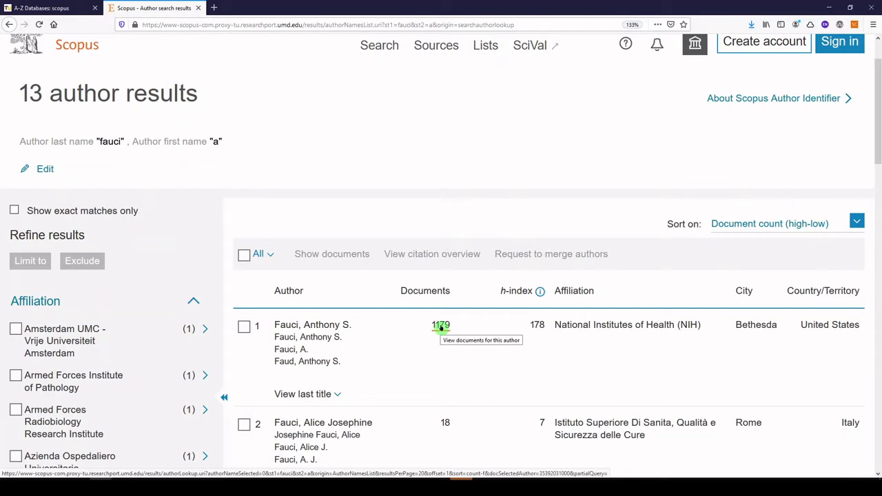
click(441, 328)
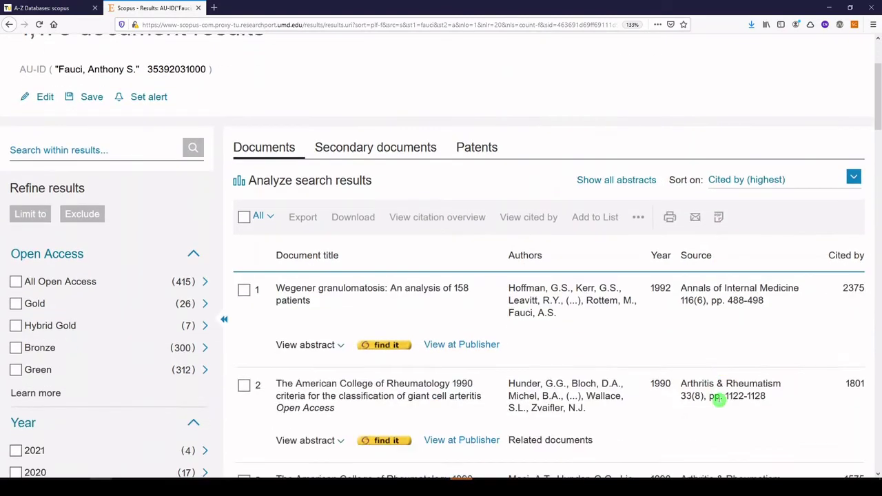
scroll(719, 399, down, 2)
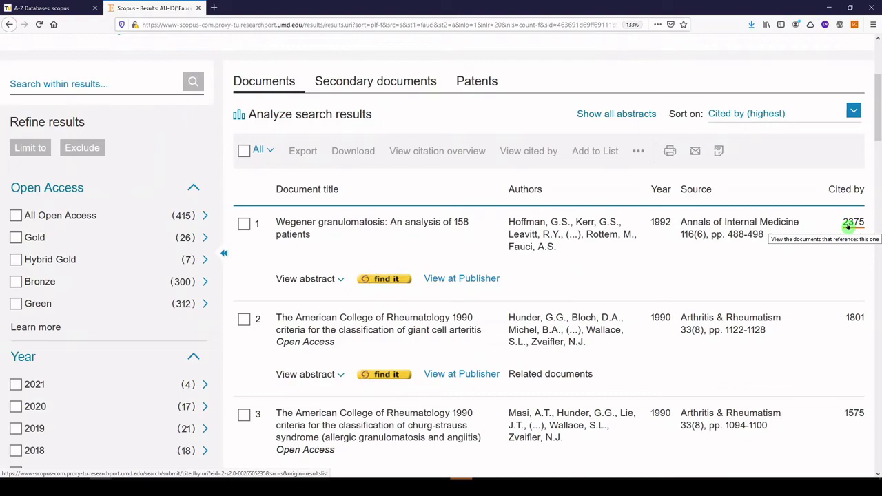
scroll(821, 263, down, 8)
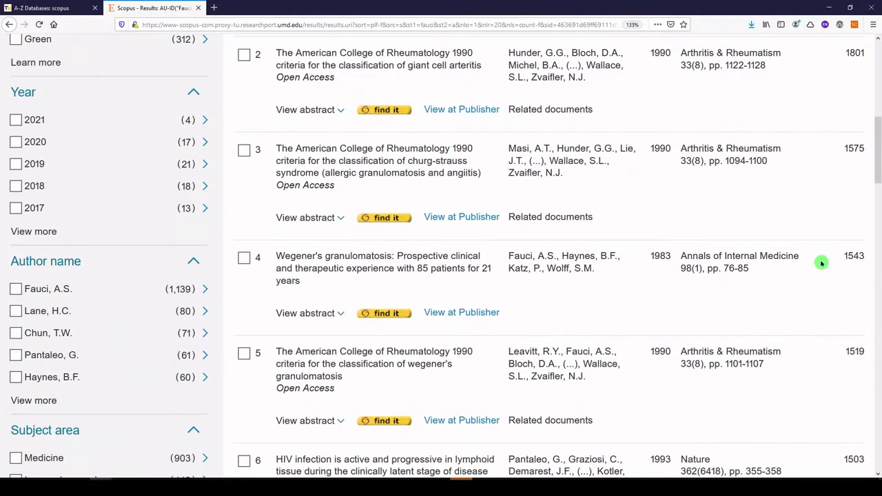
scroll(822, 262, down, 8)
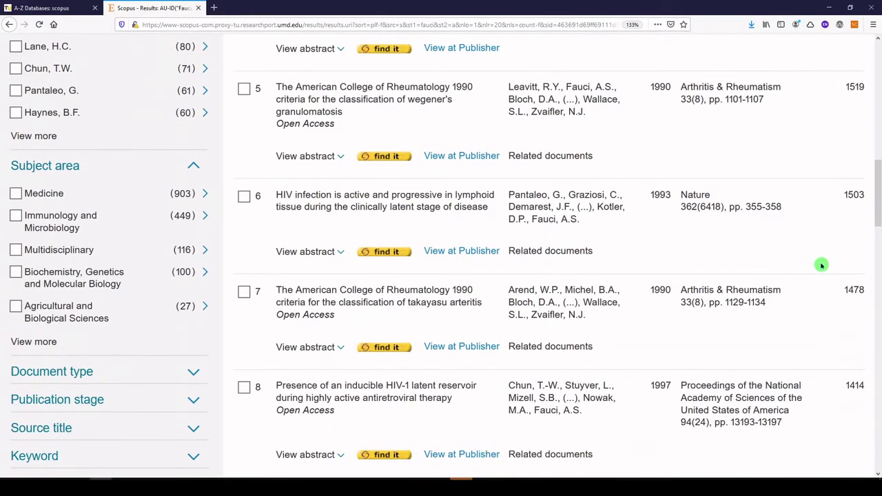
Start a new Scopus affiliation search for towson and open the Towson University affiliation profile.
scroll(822, 265, up, 20)
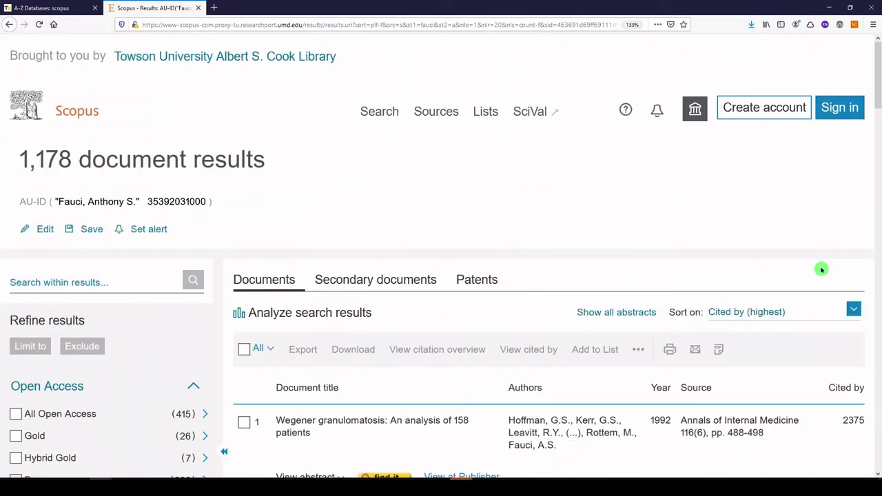
click(383, 114)
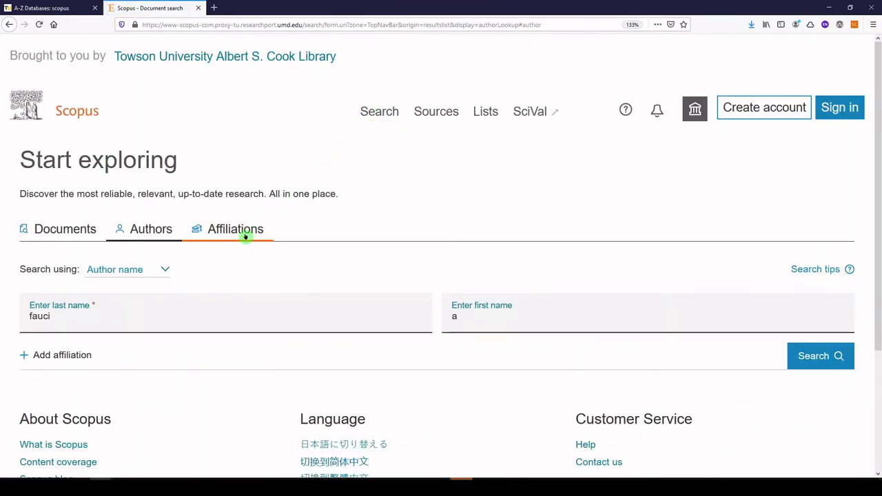
click(245, 236)
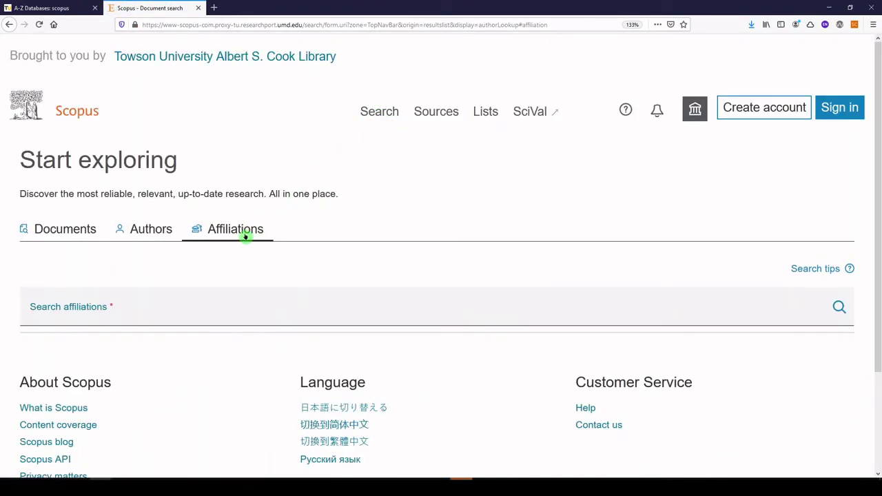
click(218, 310)
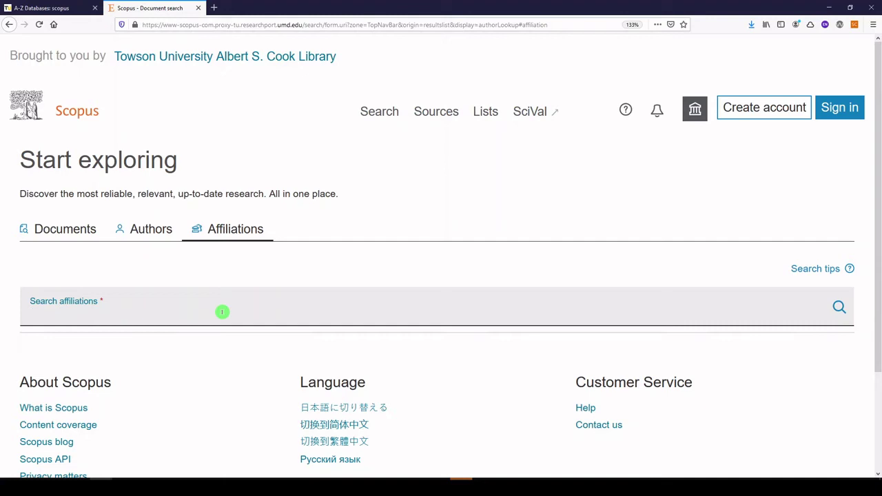
text(towson)
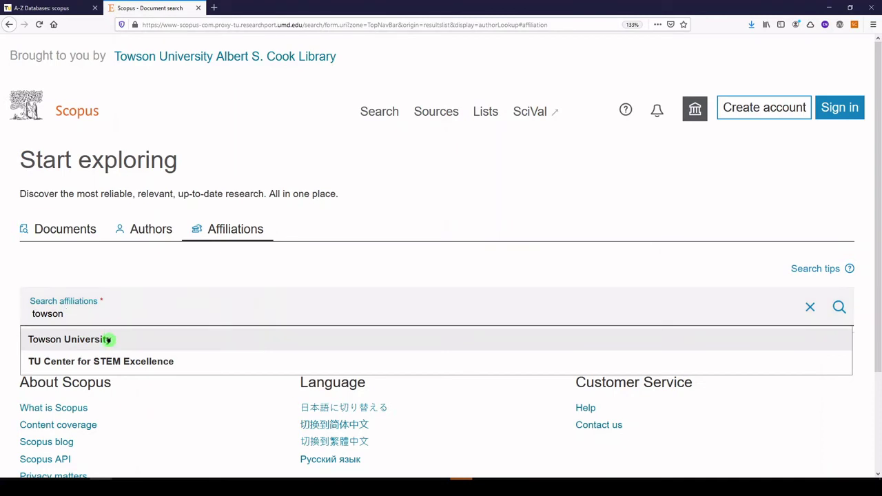
click(108, 340)
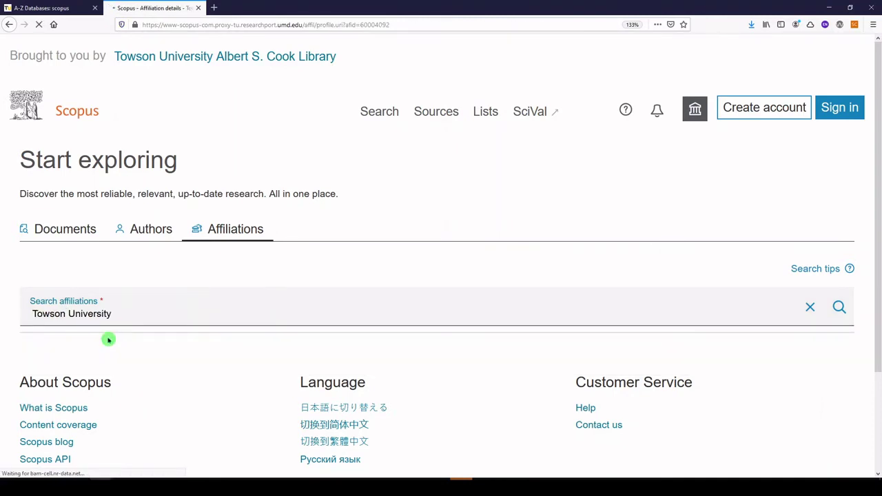
Review Towson University's documents by subject area and open its affiliation-only document list.
scroll(108, 339, down, 5)
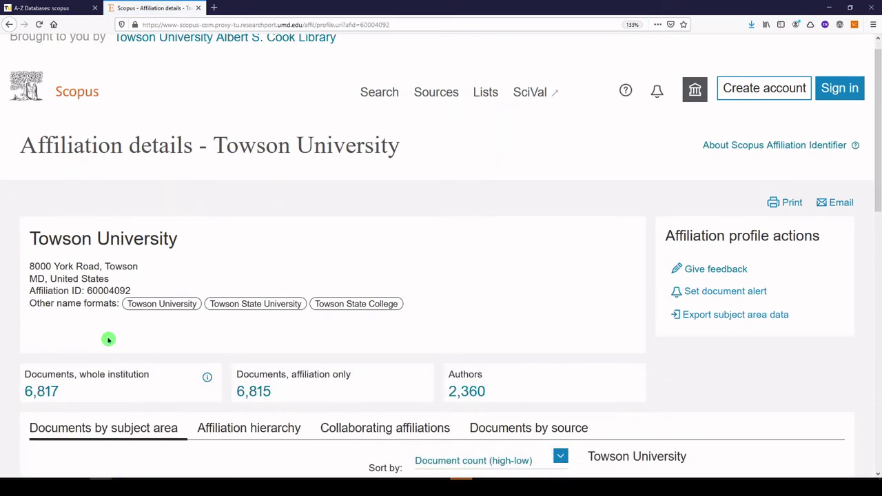
scroll(109, 339, down, 3)
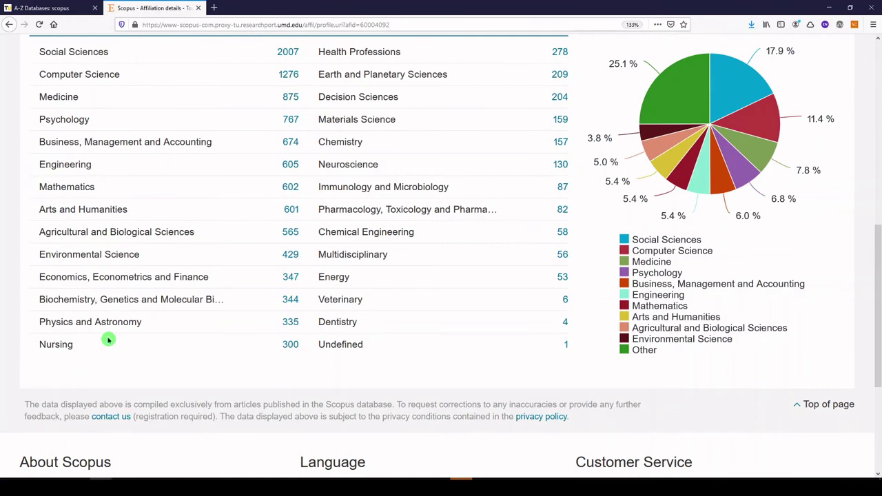
scroll(108, 339, up, 3)
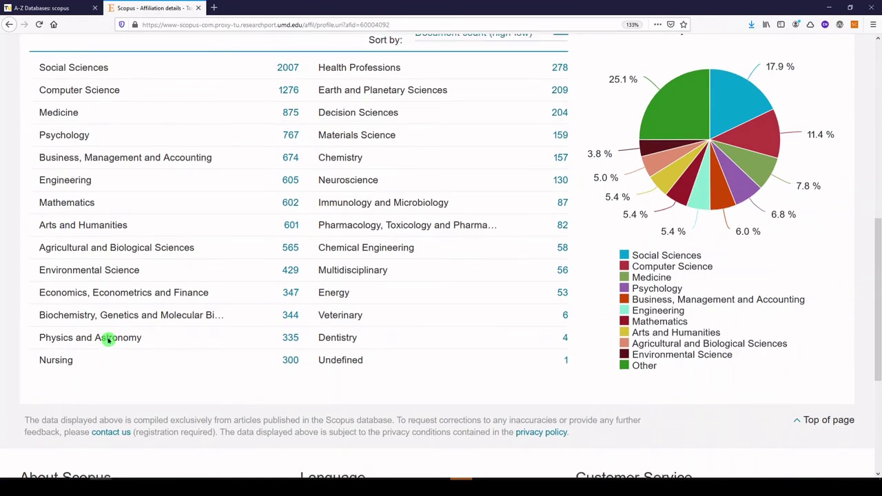
scroll(113, 340, up, 2)
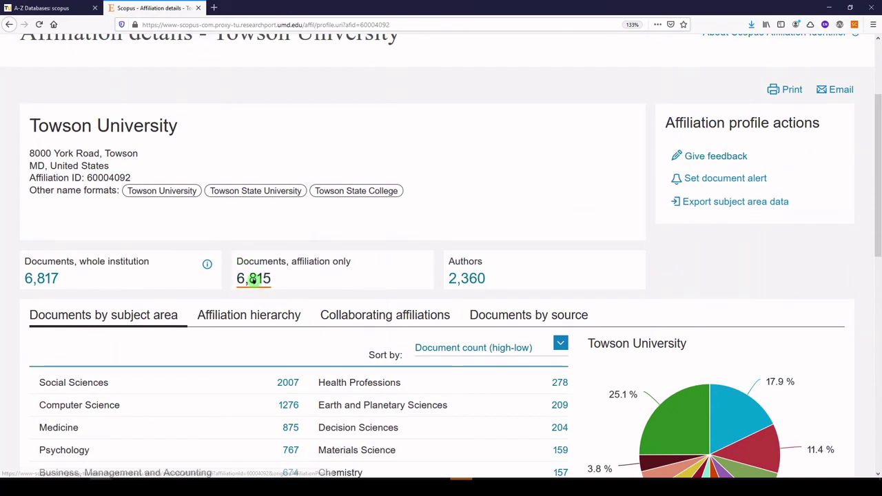
click(254, 279)
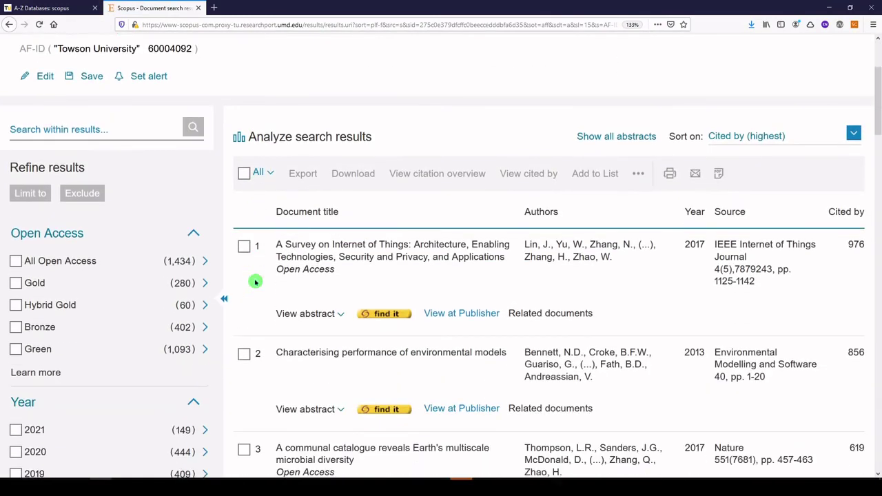
Sort Towson University's document results by Cited by (highest) and look through the most cited publications and their citation counts.
scroll(255, 282, up, 2)
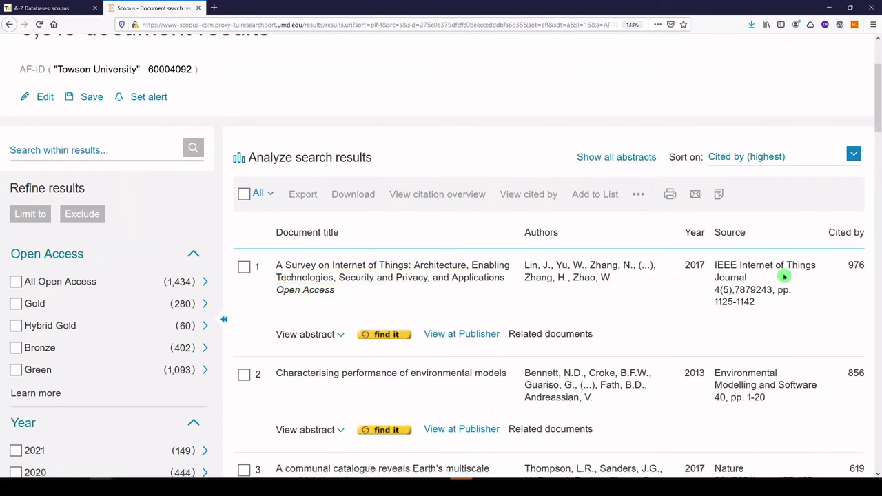
click(729, 159)
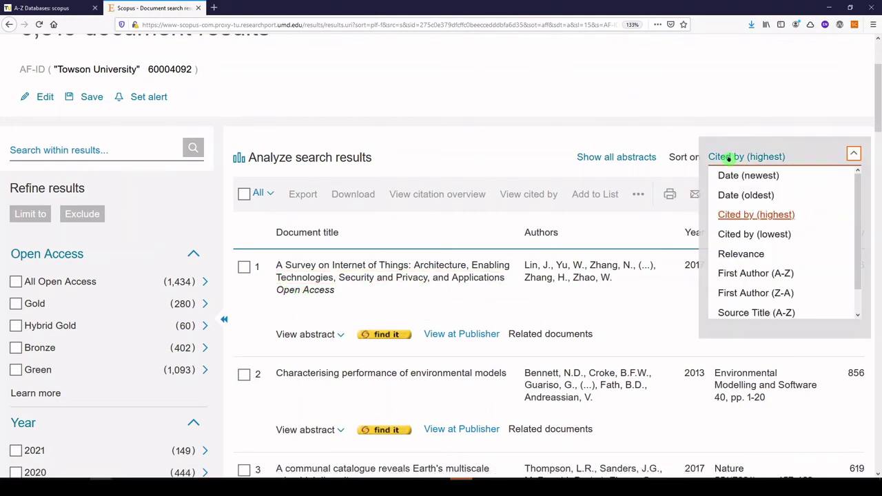
click(745, 215)
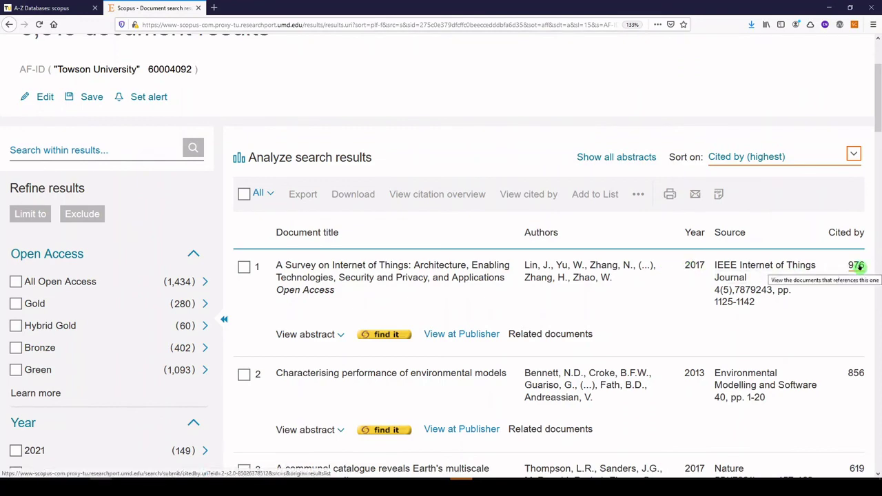
scroll(796, 307, down, 5)
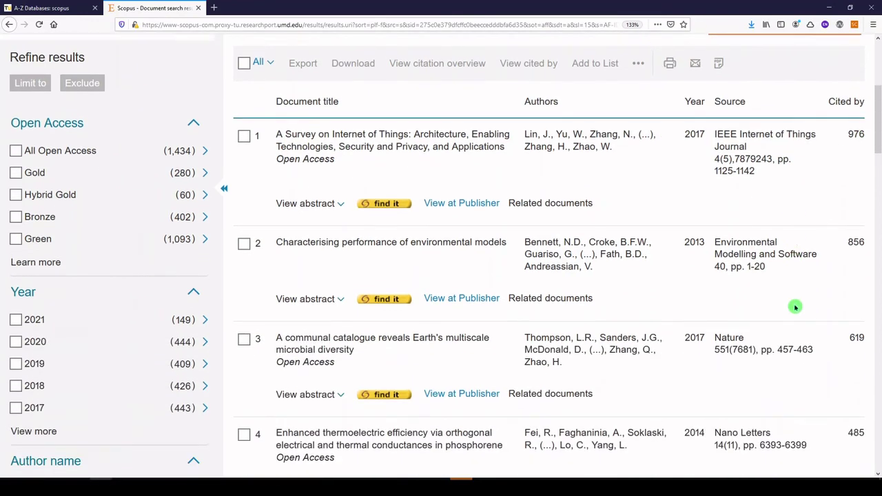
scroll(795, 308, down, 6)
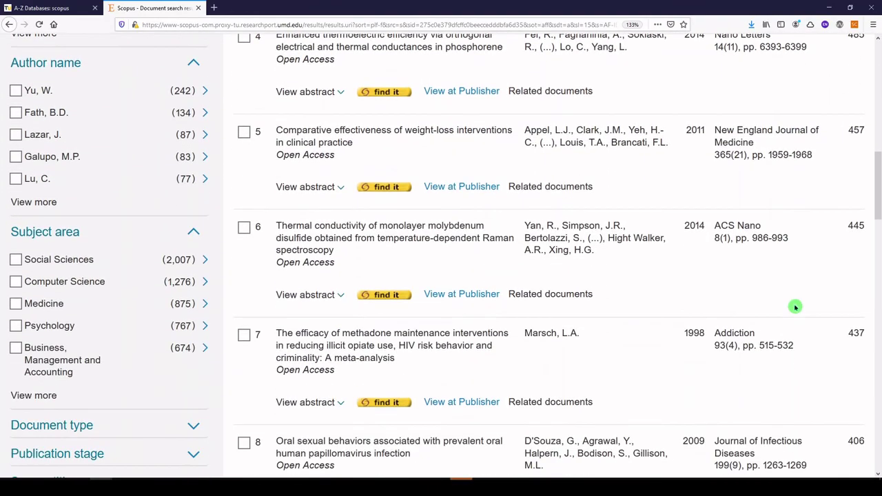
scroll(796, 307, up, 10)
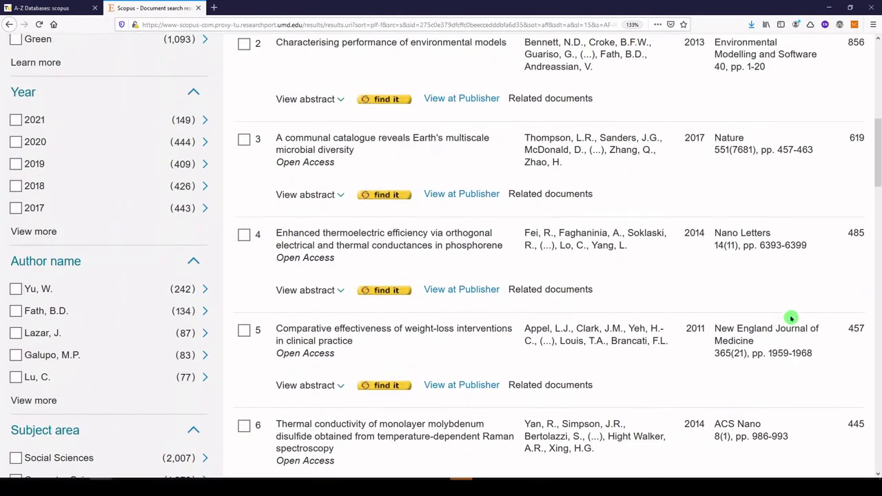
scroll(791, 318, up, 2)
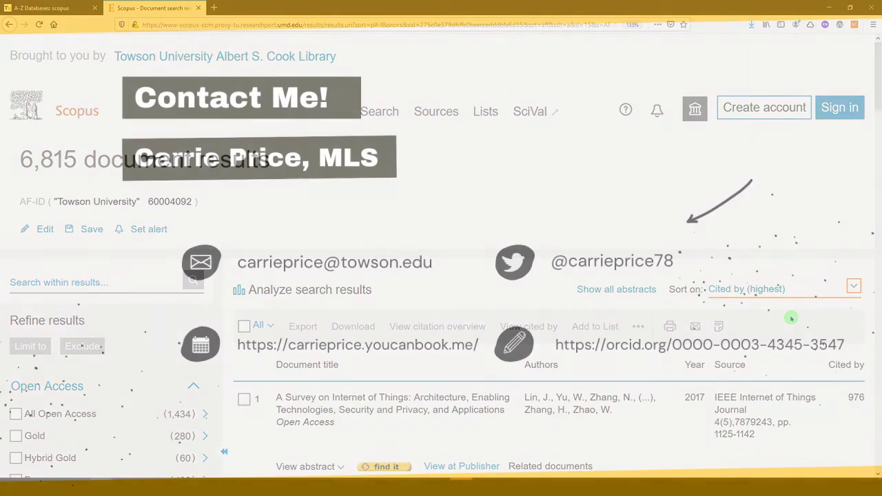